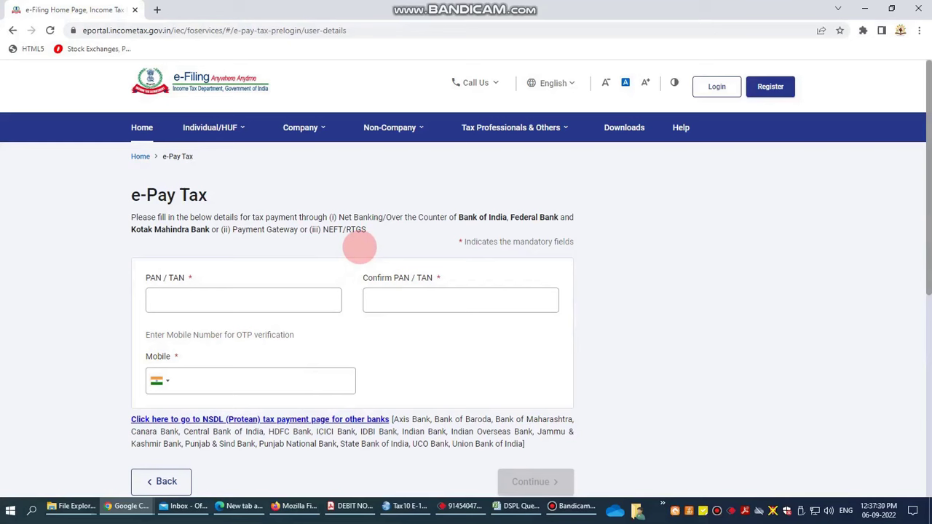
Step: Enter the deductor's TAN in PAN / TAN and repeat it in Confirm PAN / TAN
left_click(226, 299)
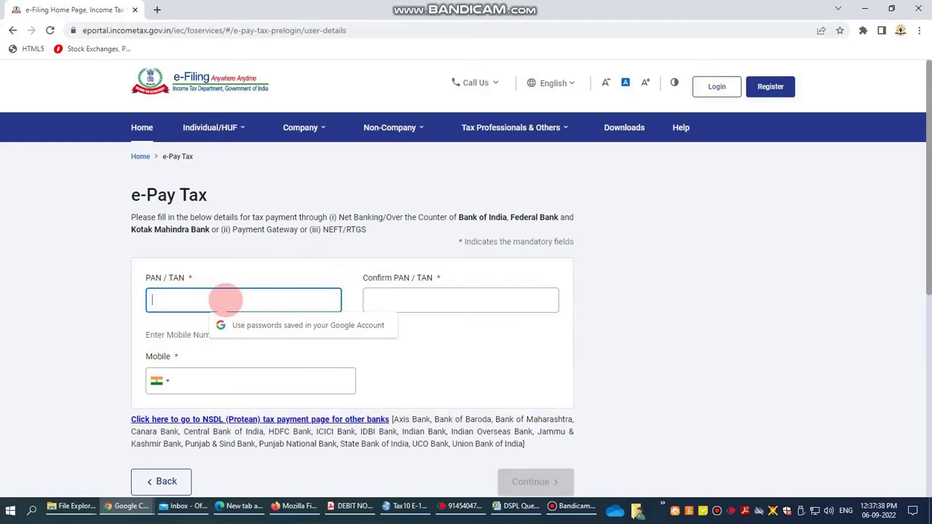
type("•••")
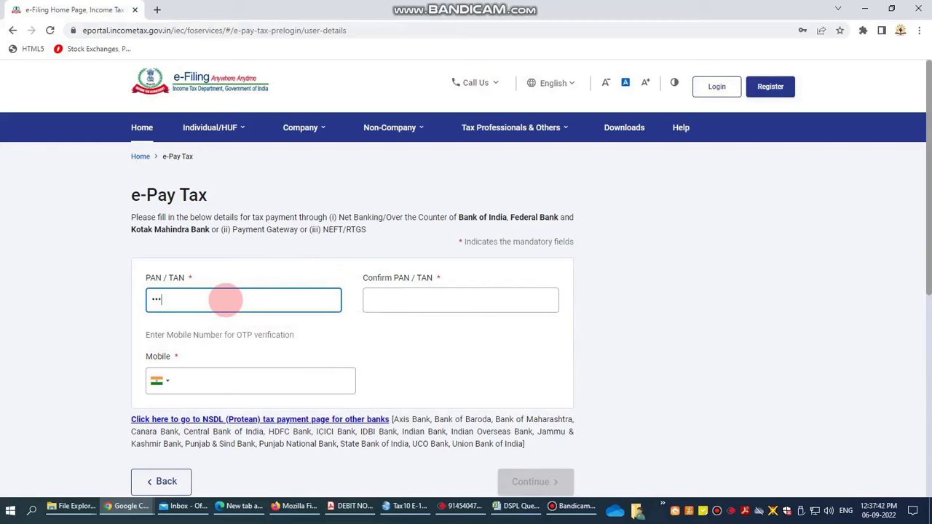
key("BackSpace")
key("BackSpace")
key("BackSpace")
type("••••••••••")
key("Tab")
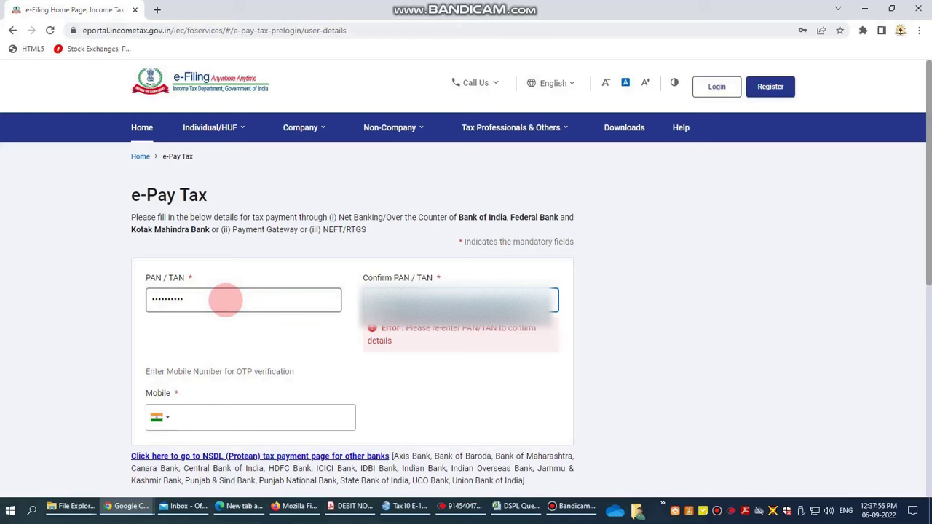
key("ctrl+v")
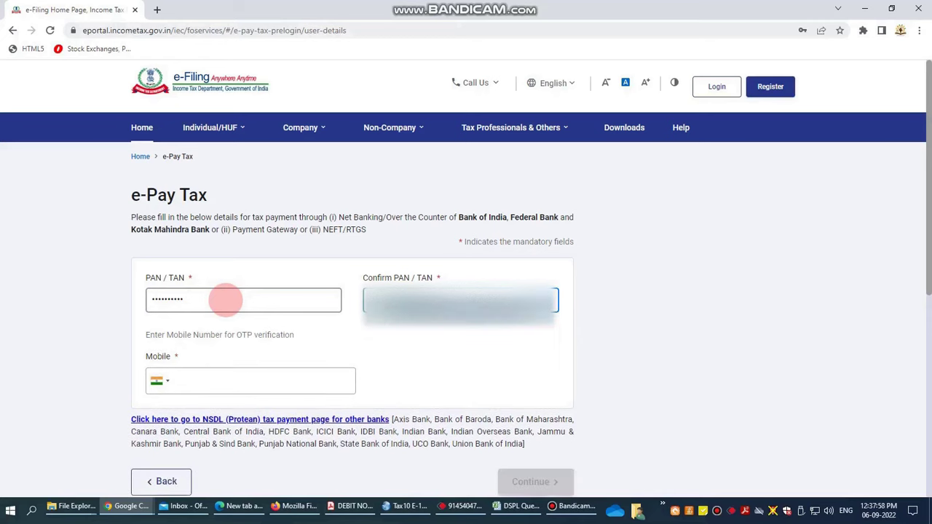
Step: Enter the 10-digit mobile number and submit the details to request the mobile OTP
left_click(222, 381)
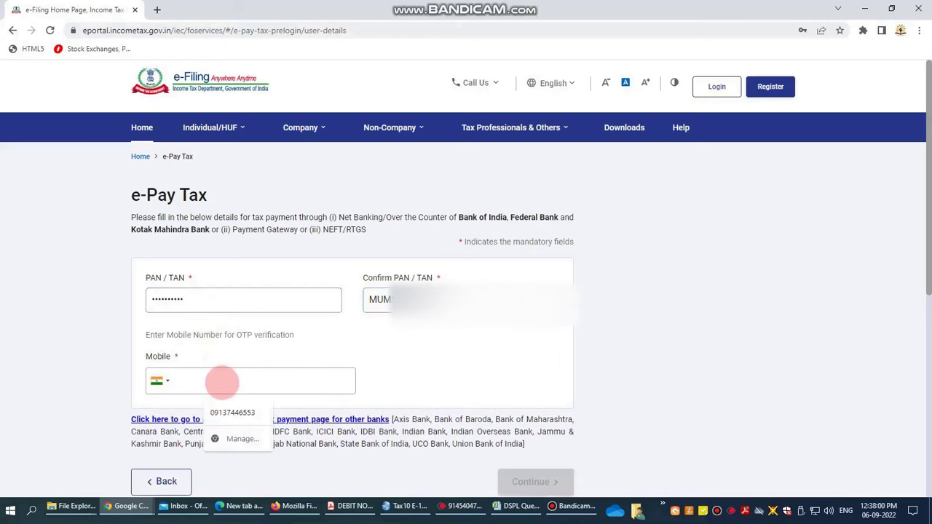
left_click(139, 335)
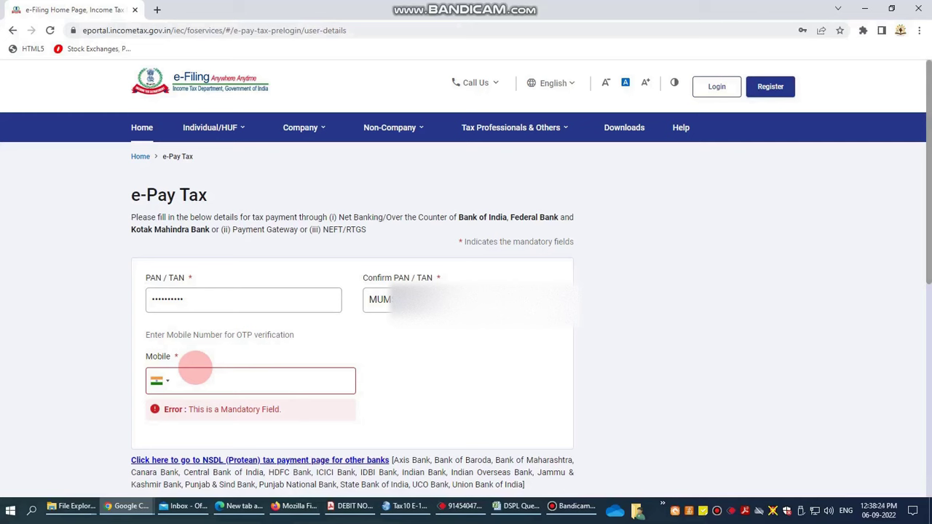
left_click(208, 380)
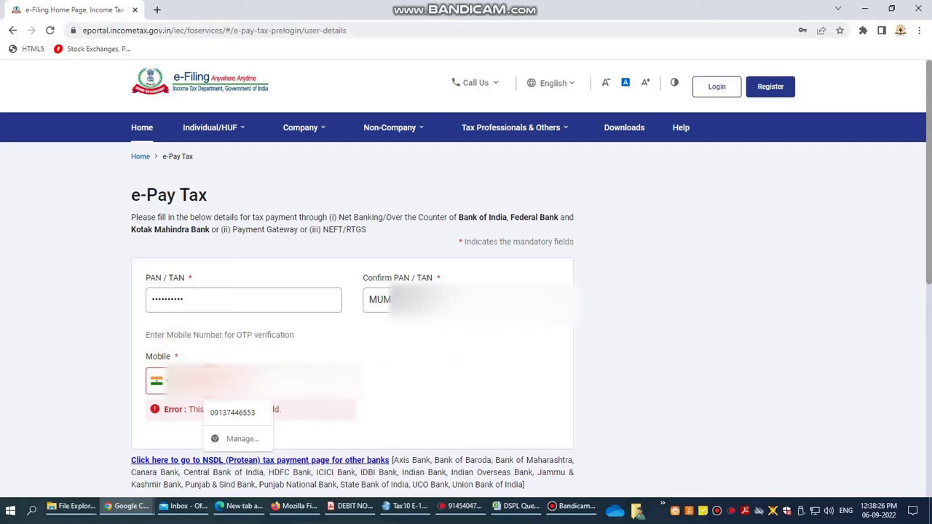
type("9")
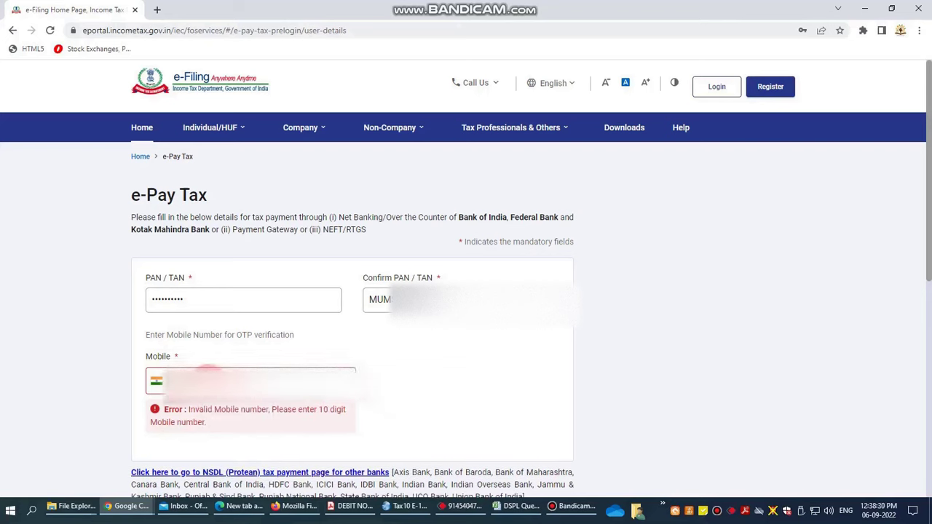
type("0")
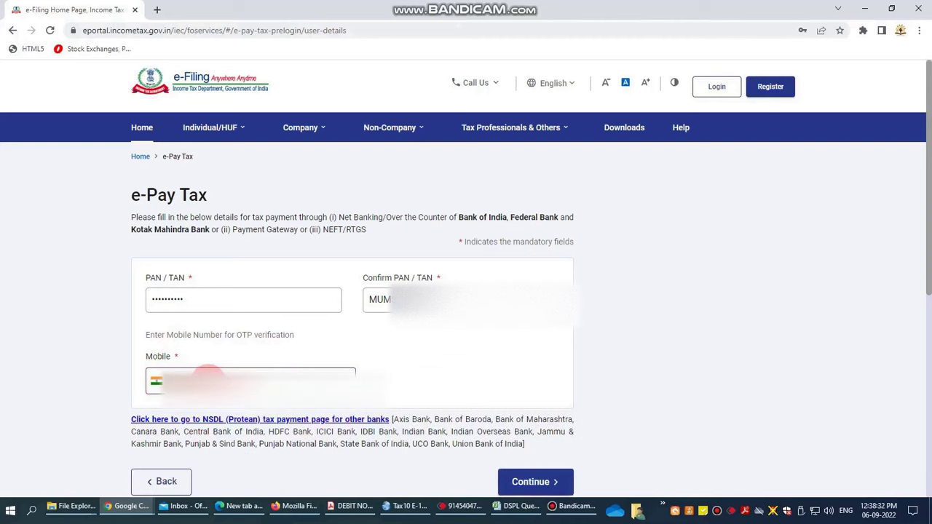
left_click(531, 481)
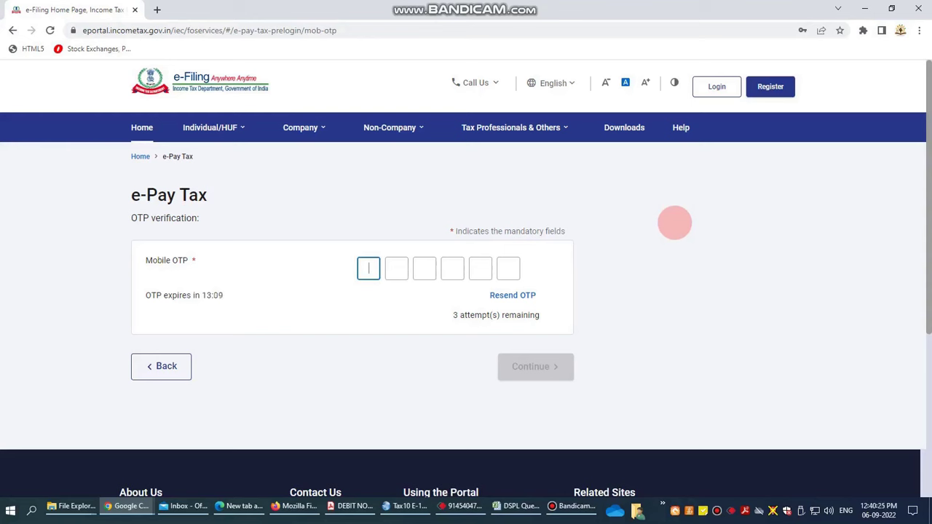
Step: Verify with the six-digit mobile OTP and continue past the success message to a new payment
type("12")
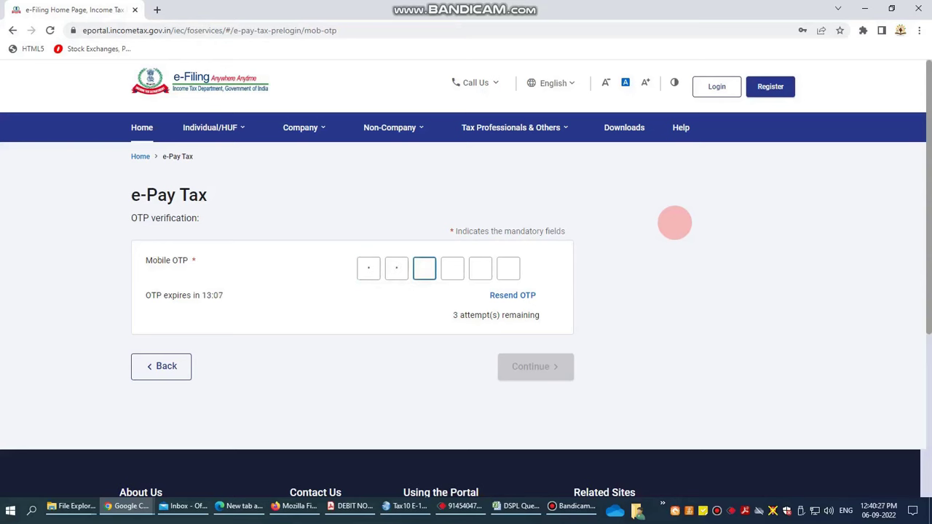
type("3456")
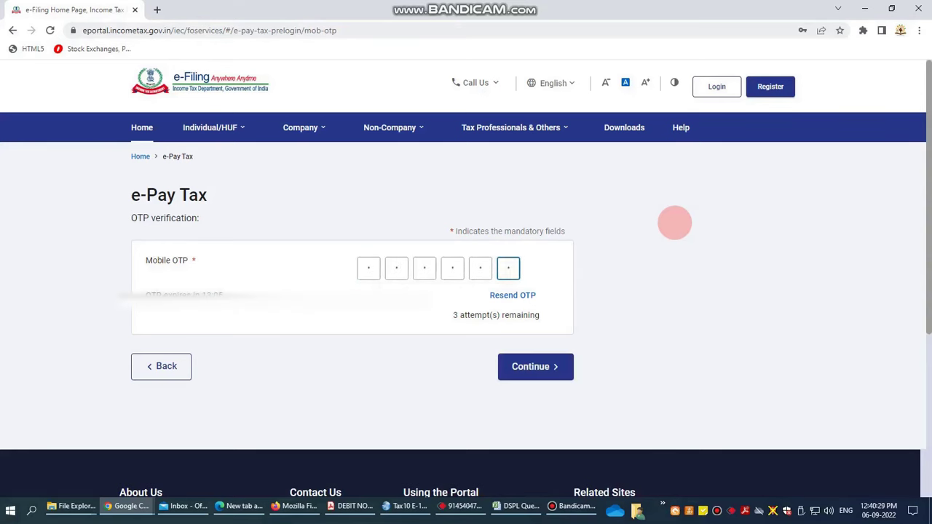
left_click(532, 364)
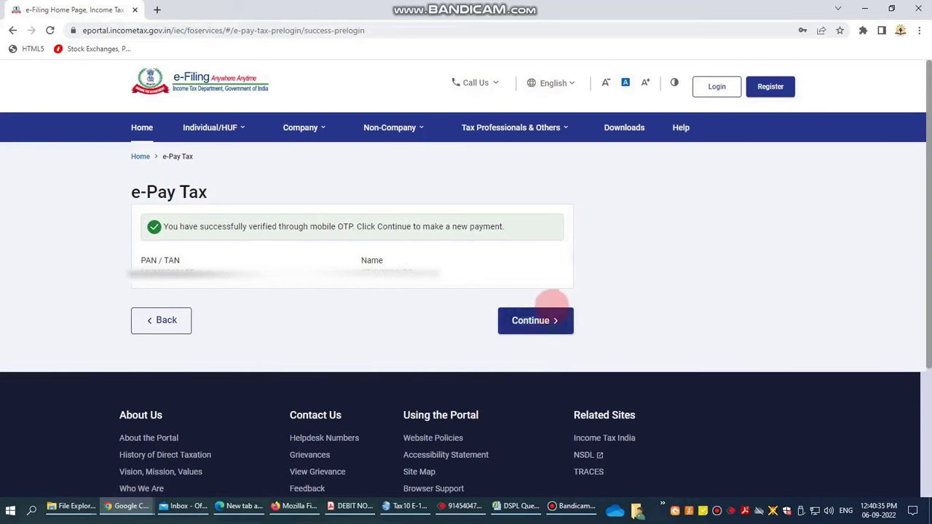
left_click(532, 320)
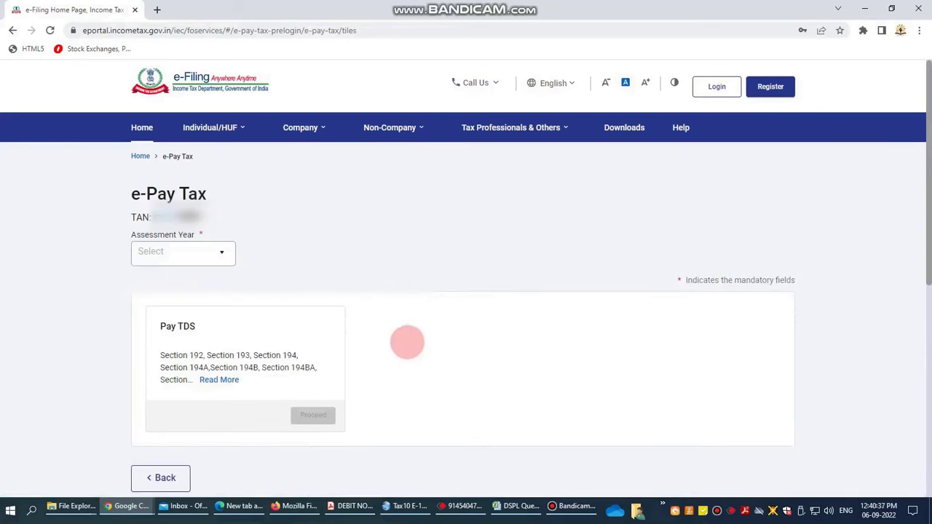
Step: Choose assessment year 2023-24 and proceed with Pay TDS
left_click(222, 253)
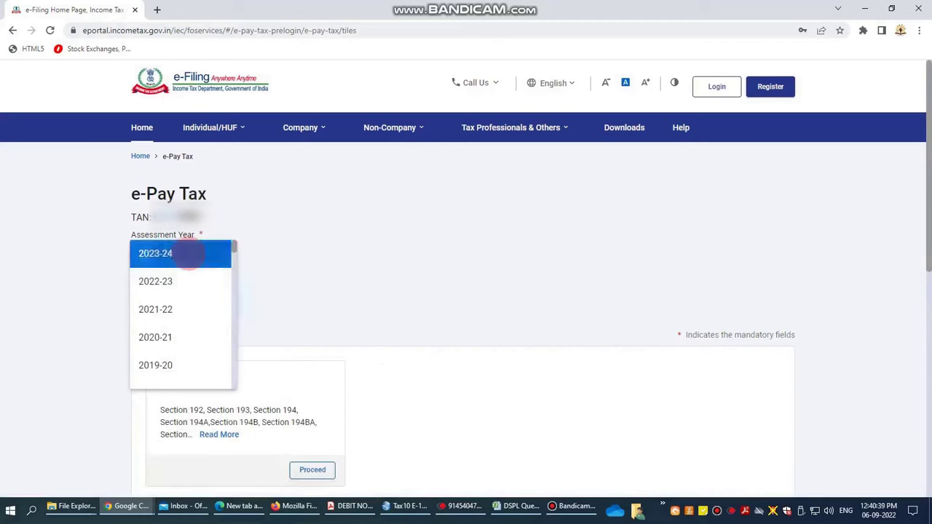
left_click(169, 252)
scroll(331, 277, "down", 2)
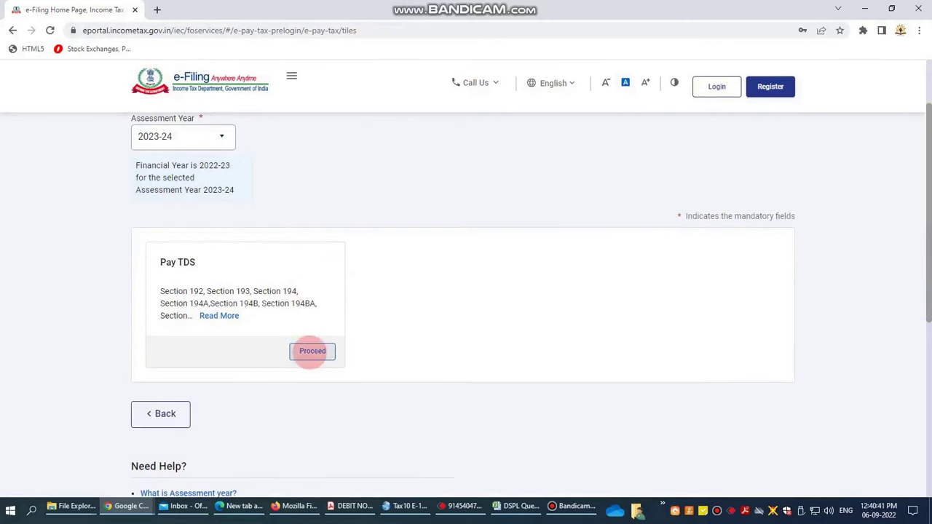
left_click(312, 351)
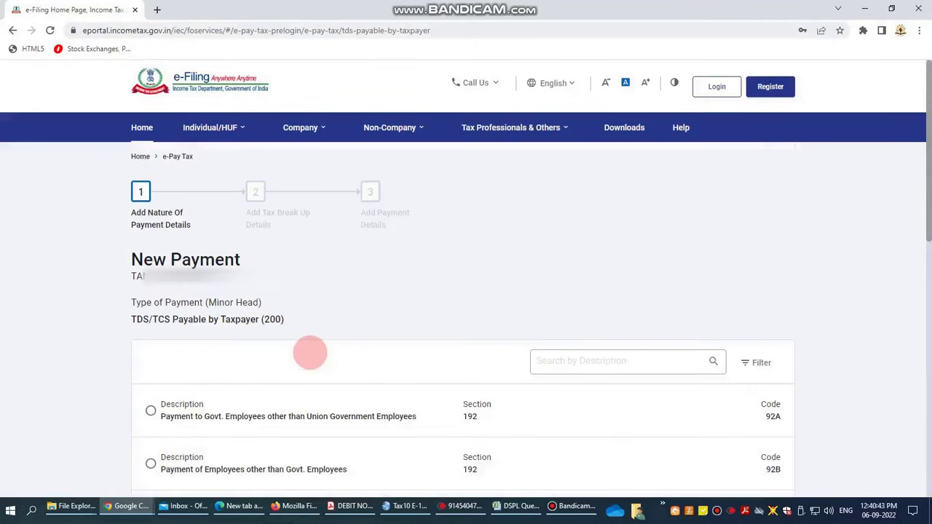
Step: Search payment types for 'contrac' and select 194C, payment of contractors and sub-contractors
scroll(317, 346, "down", 1)
left_click(606, 275)
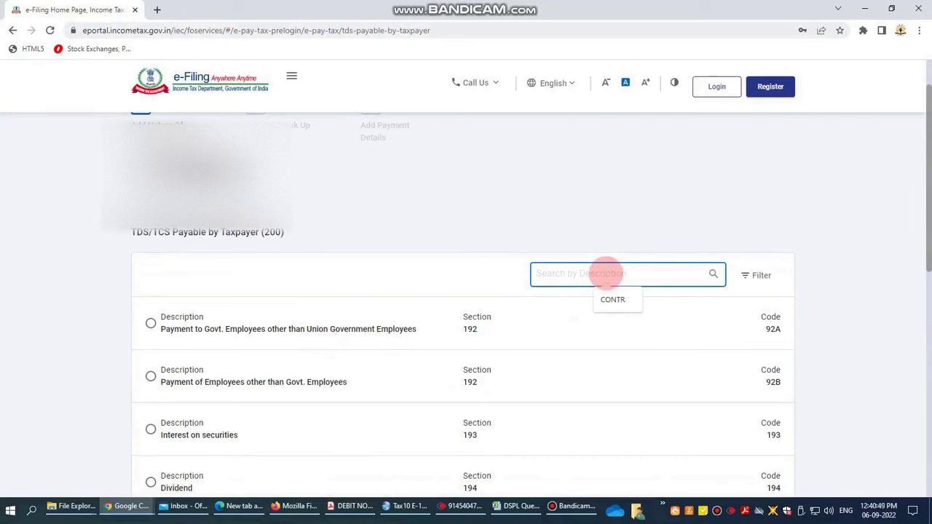
type("contrac")
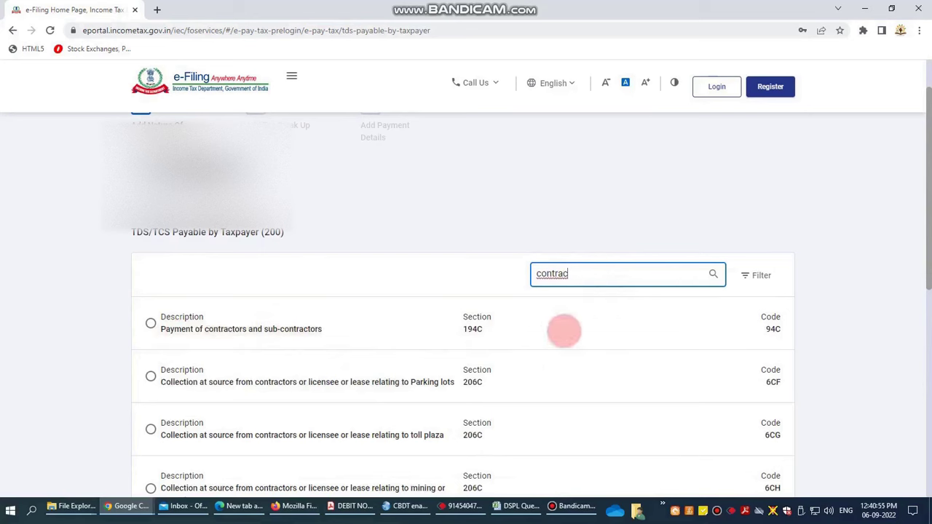
left_click(150, 323)
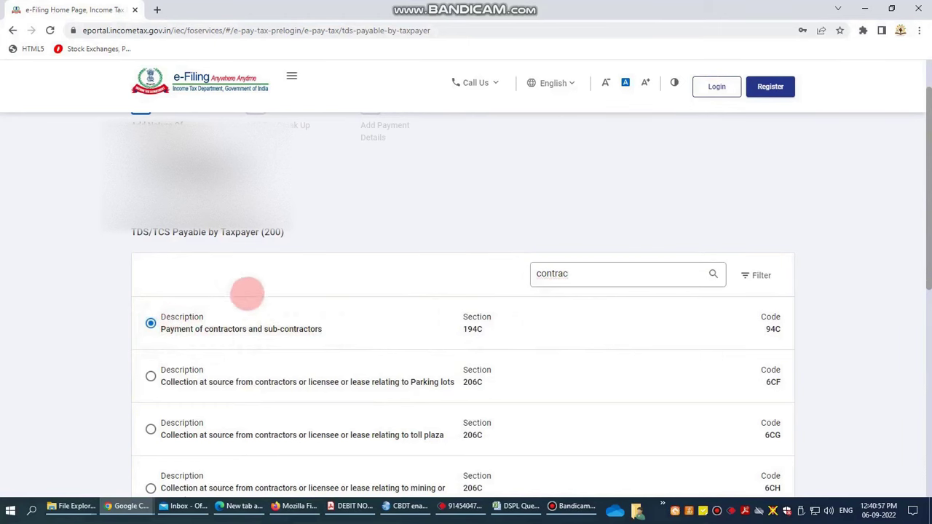
scroll(280, 273, "down", 2)
scroll(541, 366, "up", 4)
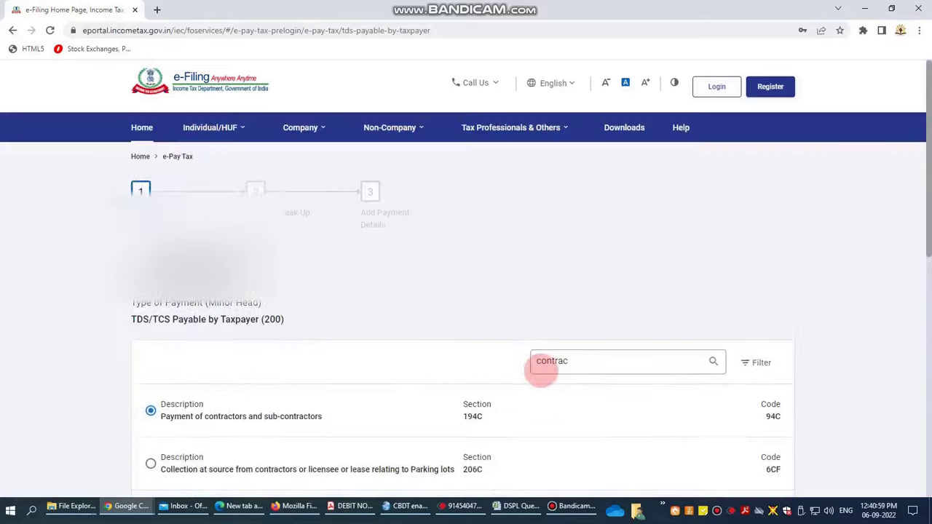
scroll(539, 372, "down", 1)
scroll(539, 372, "down", 2)
Step: Mark the deductee as other than a company and enter a tax amount of 1250
left_click(735, 406)
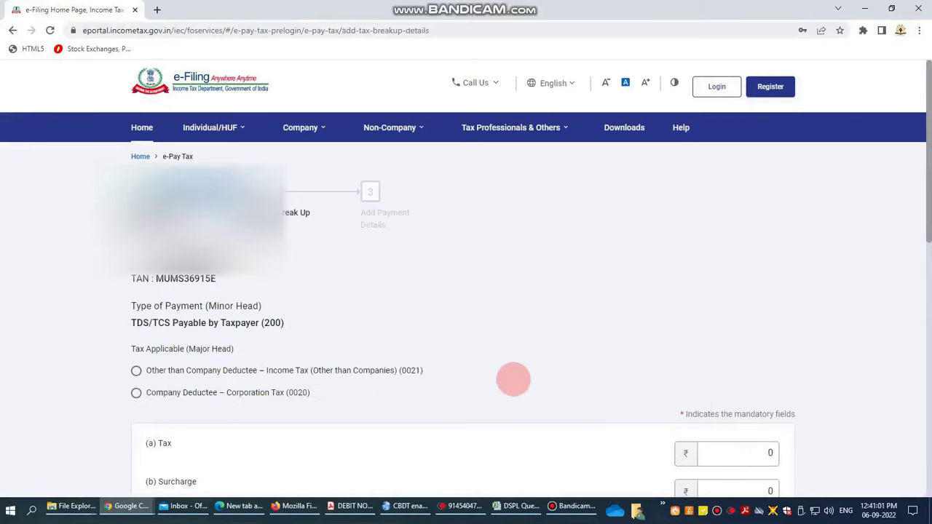
scroll(365, 324, "down", 1)
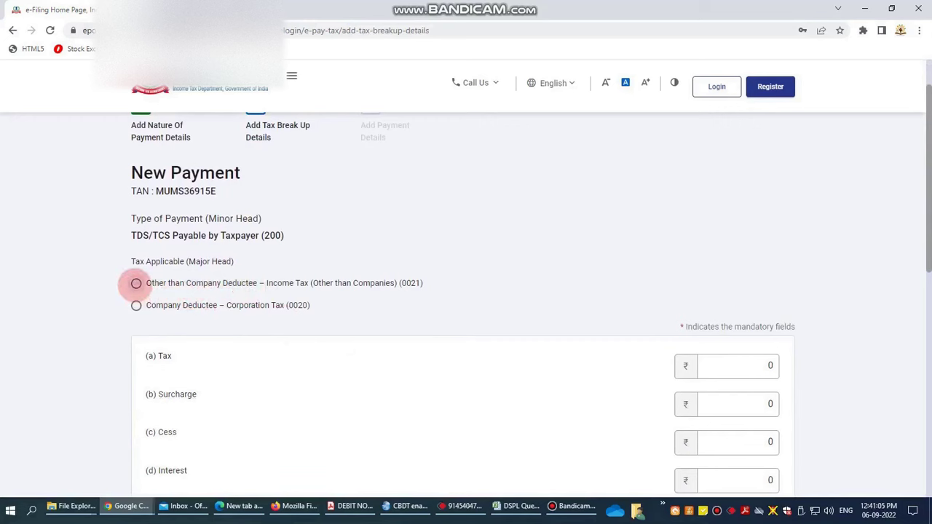
left_click(136, 283)
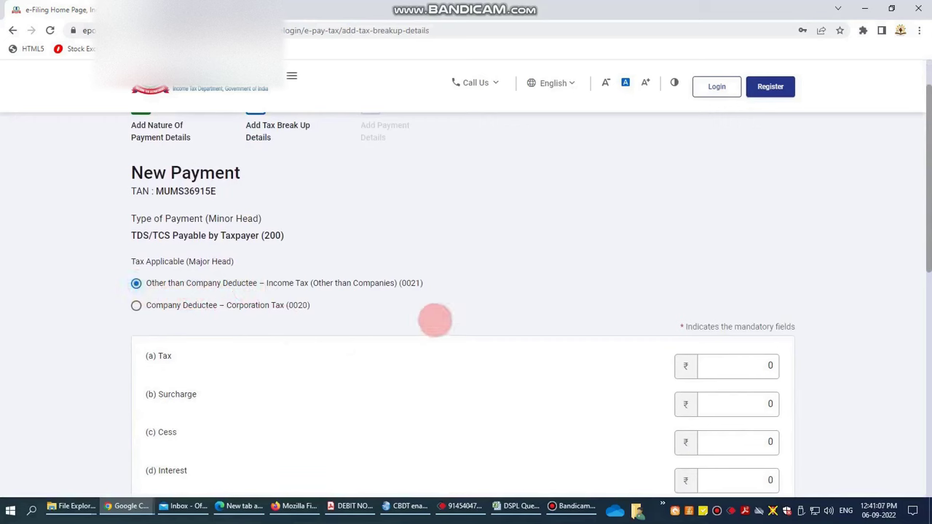
scroll(435, 321, "down", 1)
left_click_drag(739, 308, 790, 300)
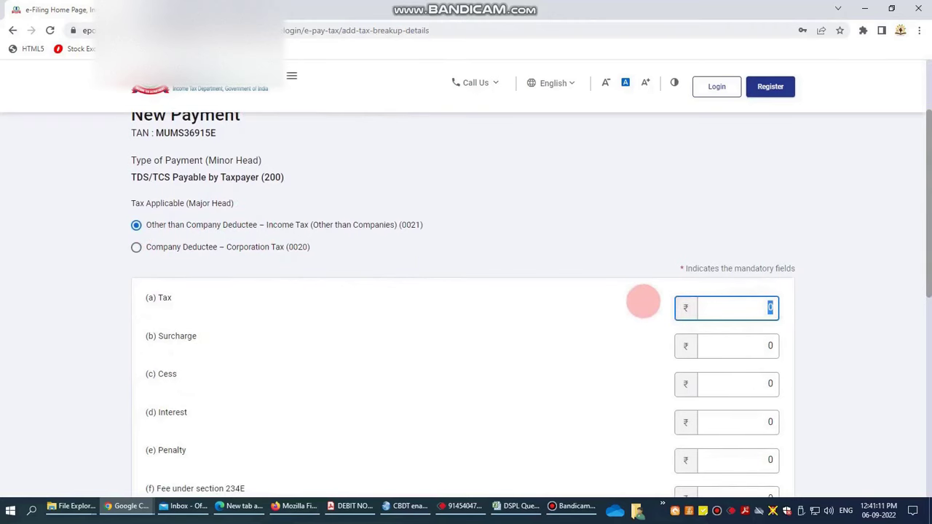
type("1250")
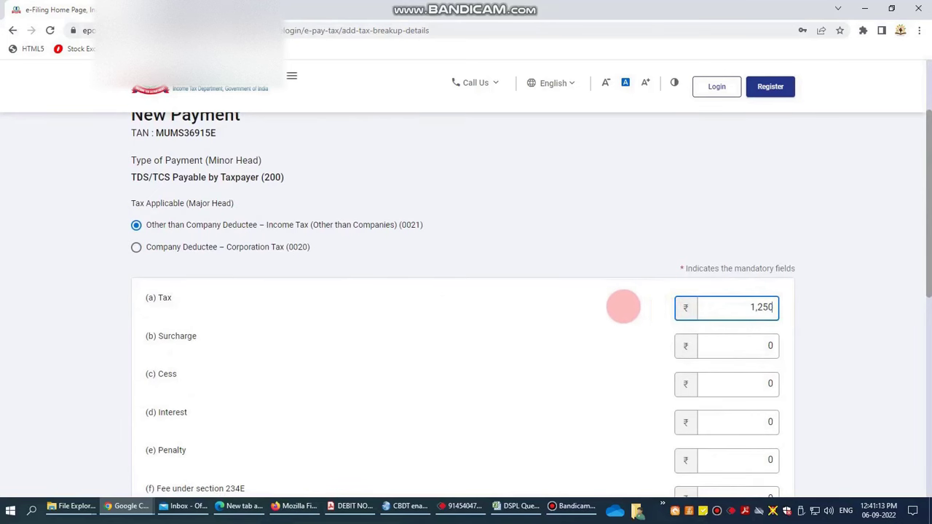
Step: Check the break-up shows ₹1,250 tax with other components zero, then continue to payment details
scroll(549, 313, "down", 2)
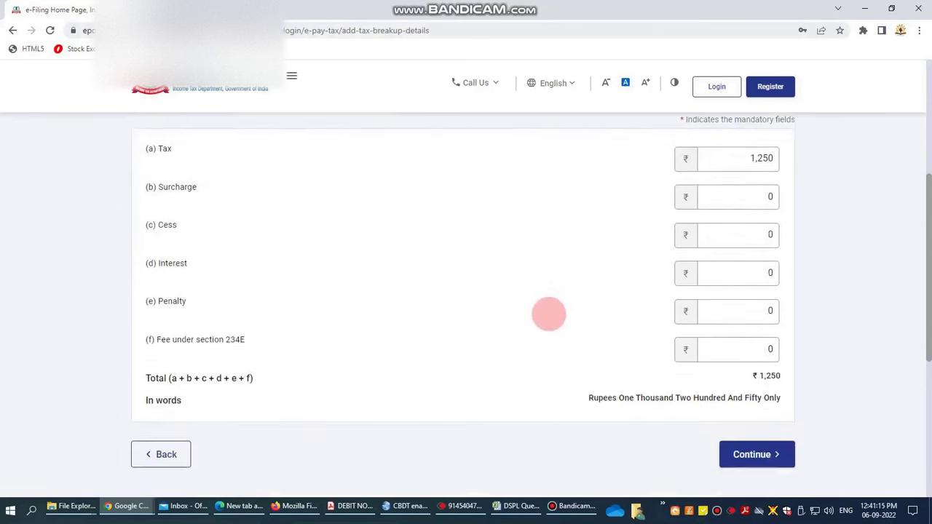
scroll(549, 314, "down", 1)
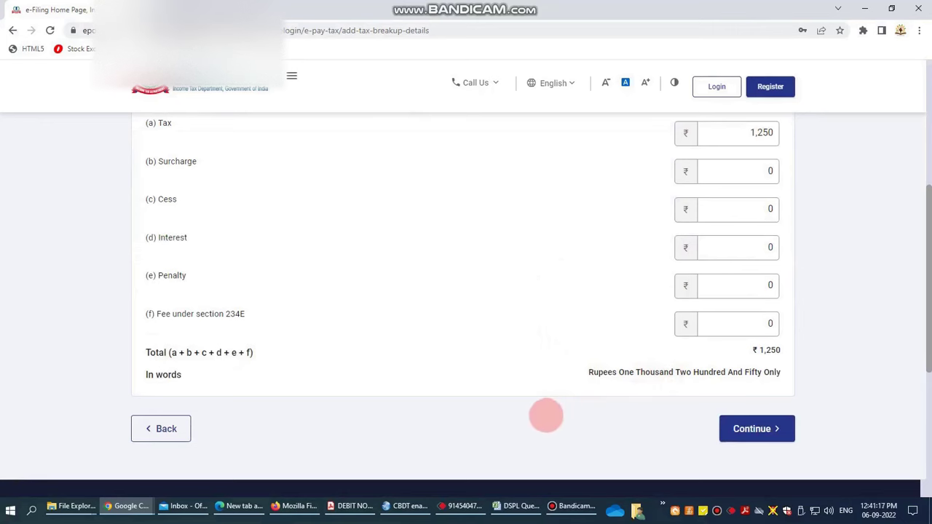
scroll(444, 377, "up", 2)
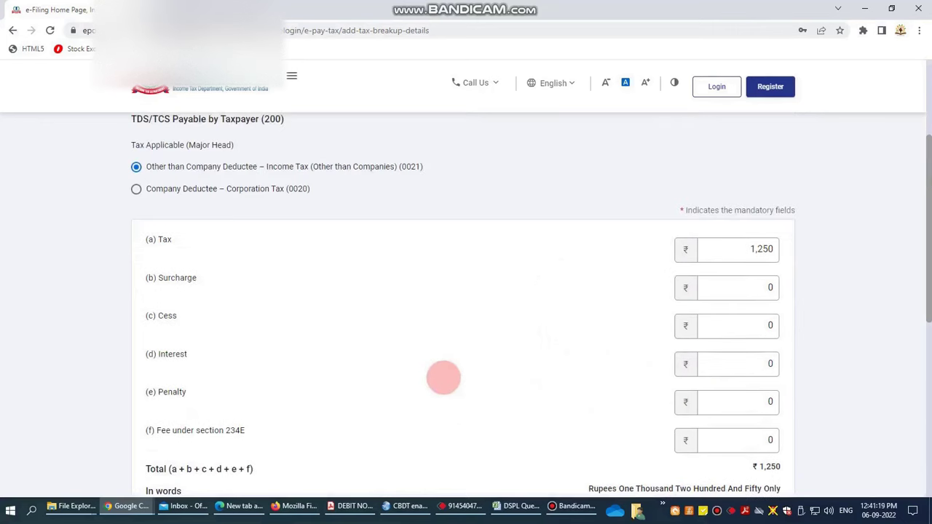
scroll(263, 377, "down", 1)
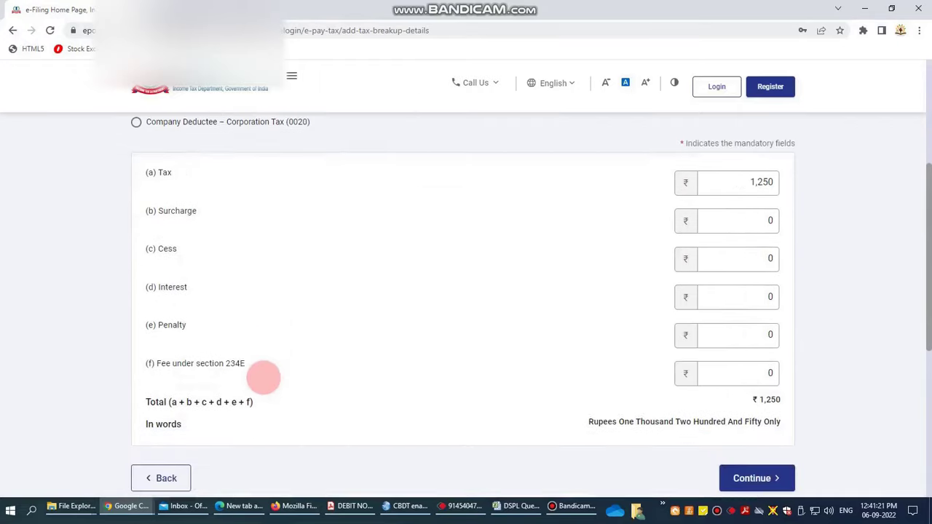
scroll(277, 383, "down", 1)
scroll(327, 385, "up", 2)
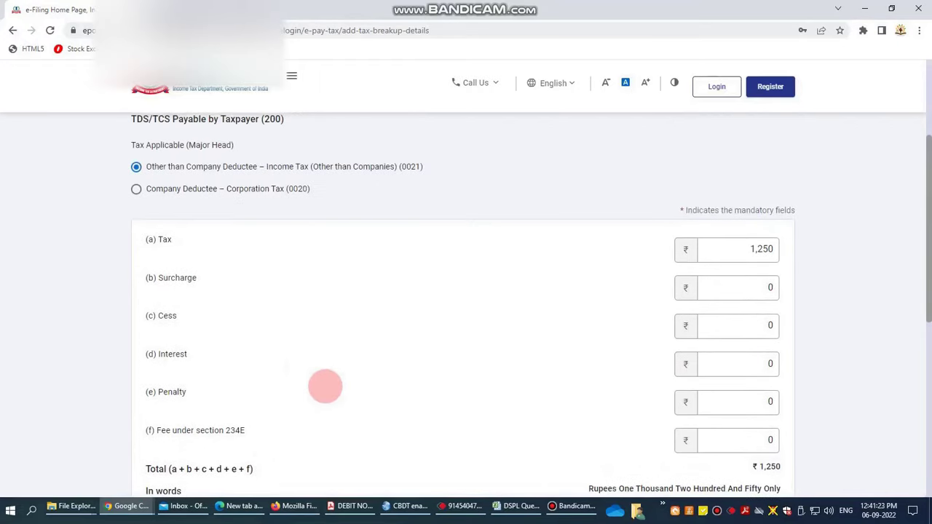
scroll(325, 386, "down", 2)
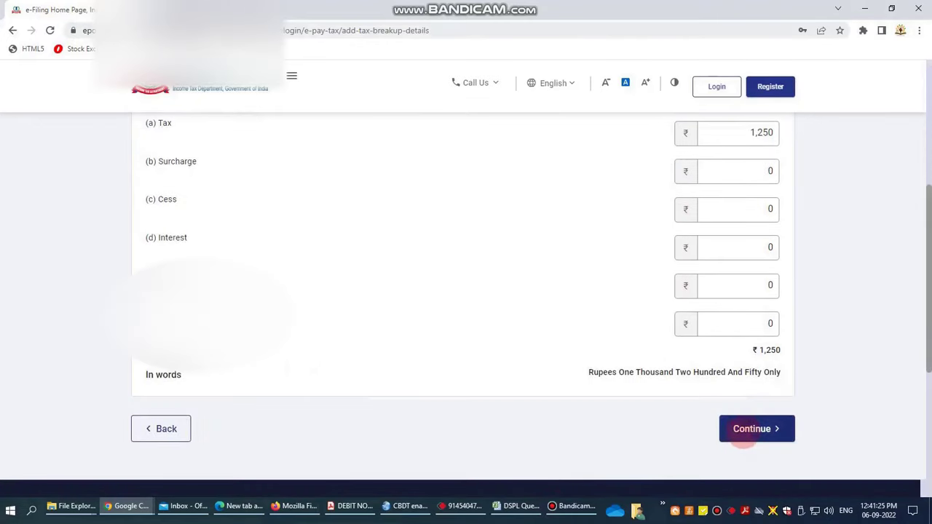
left_click(745, 434)
Step: Choose Pay at Bank Counter with Cheque as the payment mode
scroll(496, 327, "down", 1)
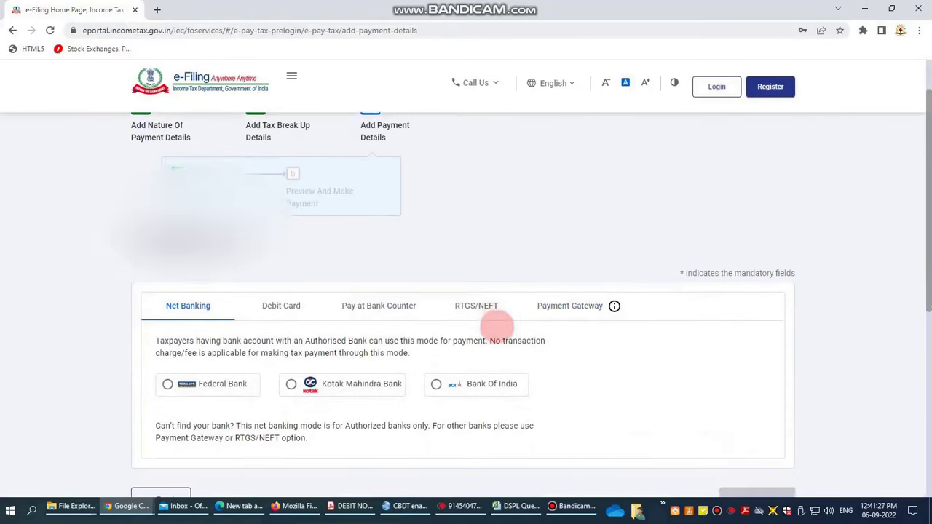
left_click(378, 306)
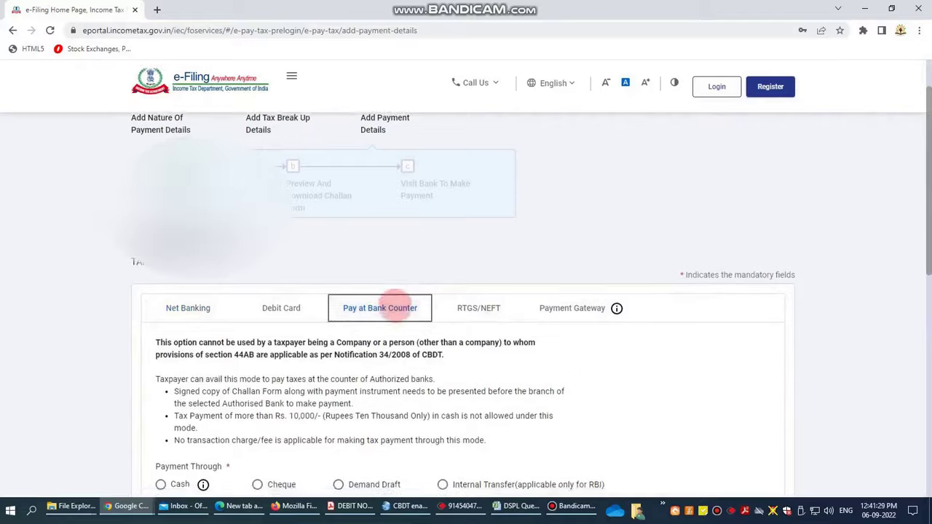
scroll(364, 313, "down", 3)
left_click(257, 318)
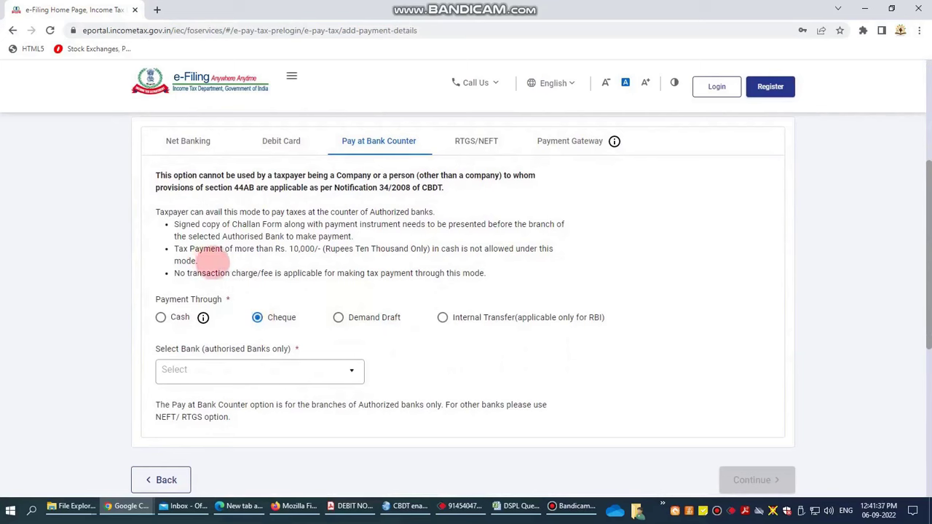
triple_click(182, 251)
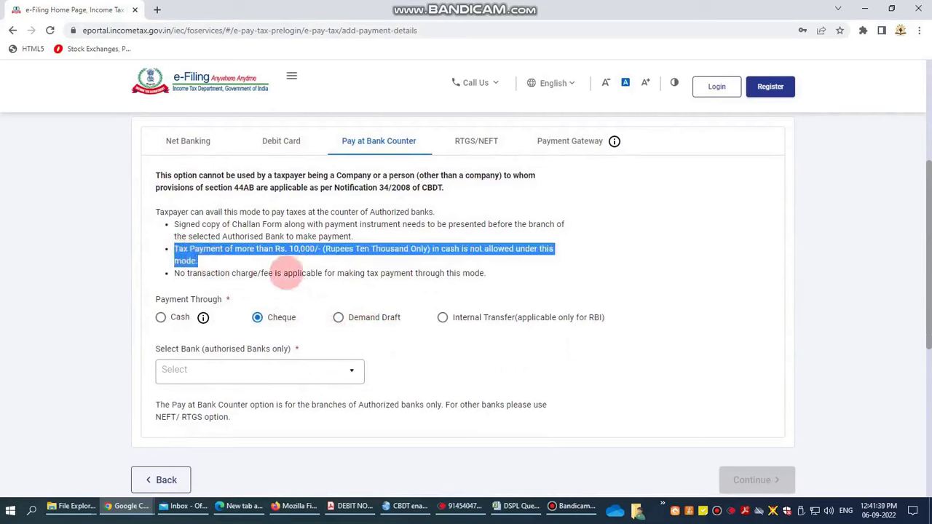
left_click(342, 342)
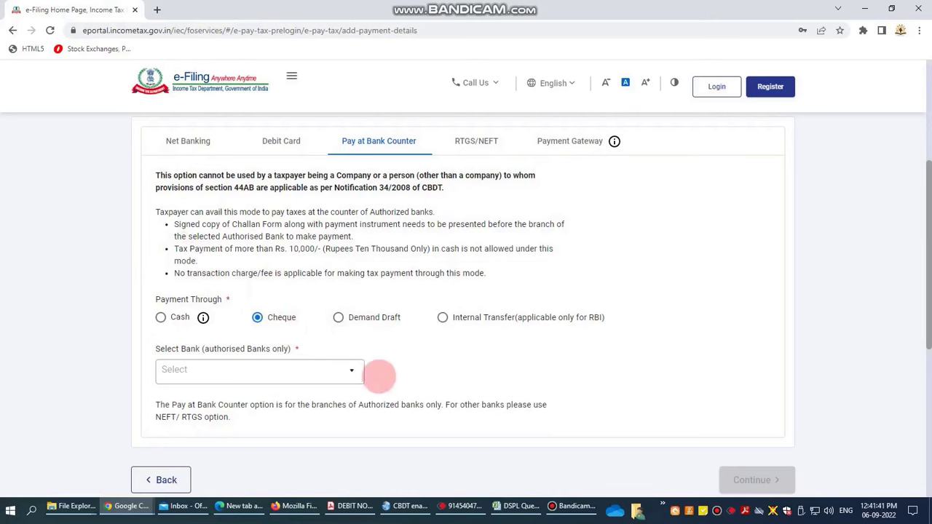
Step: Select Bank Of India as the authorised bank and proceed to the challan preview
scroll(378, 374, "down", 1)
left_click(347, 314)
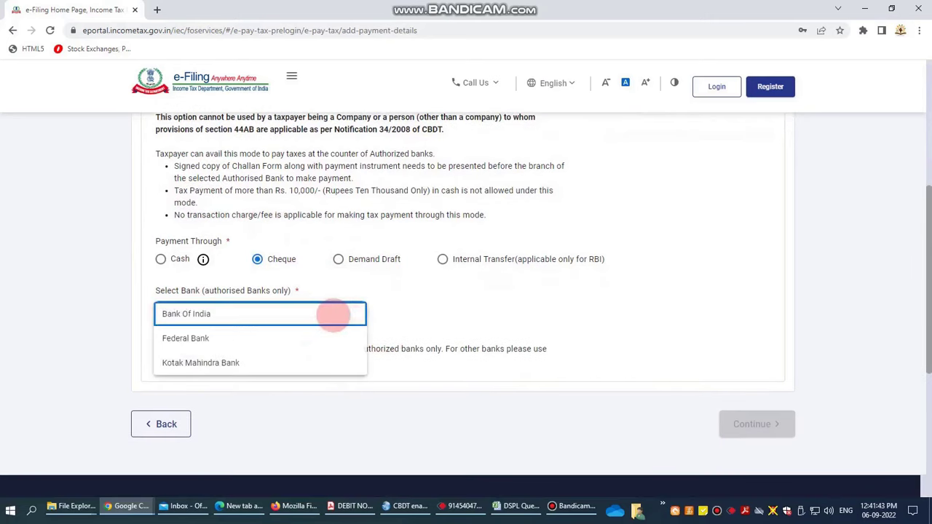
left_click(336, 313)
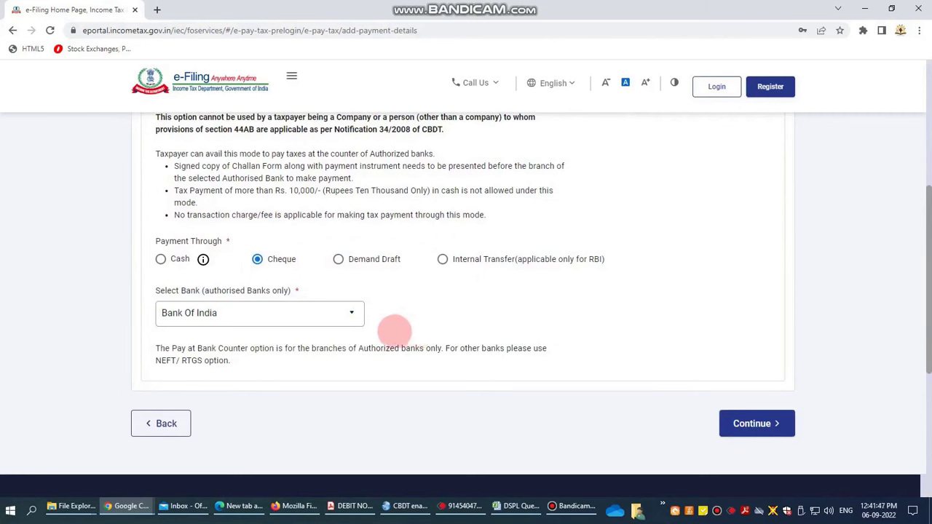
left_click(349, 315)
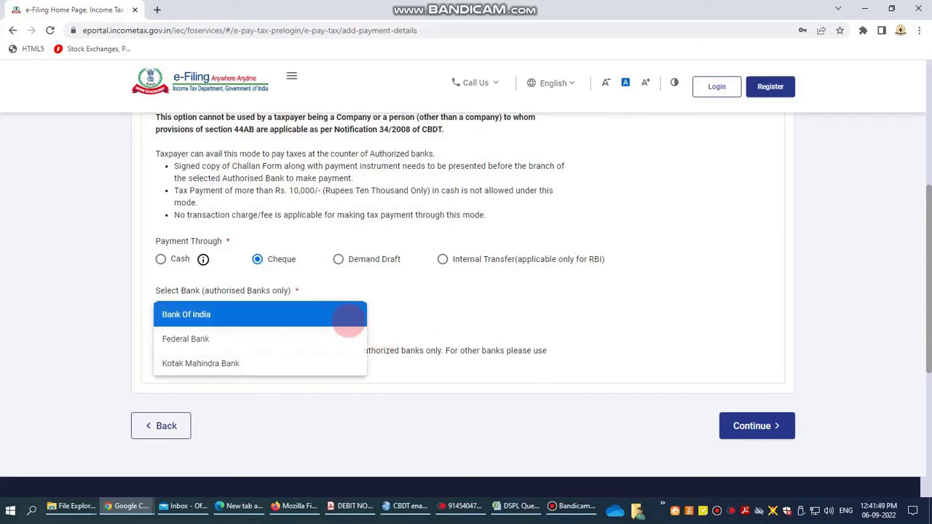
left_click(348, 315)
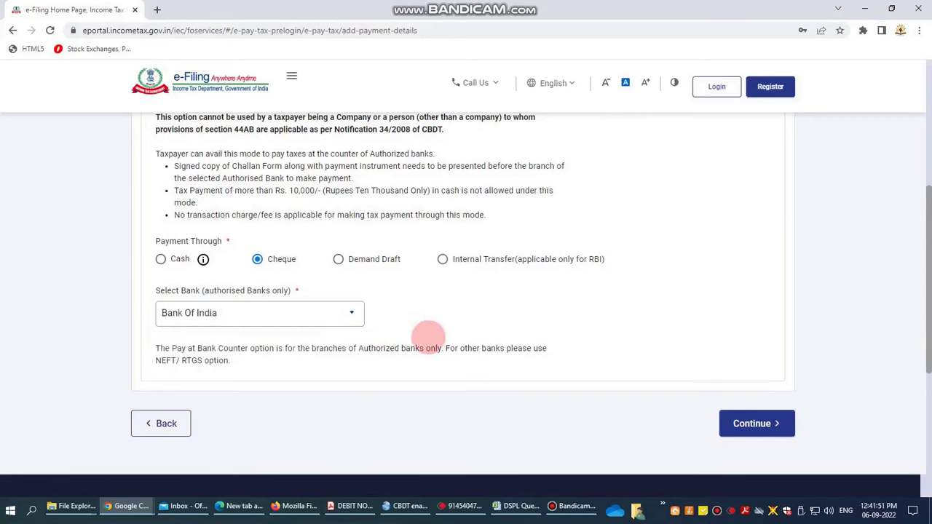
scroll(487, 374, "down", 1)
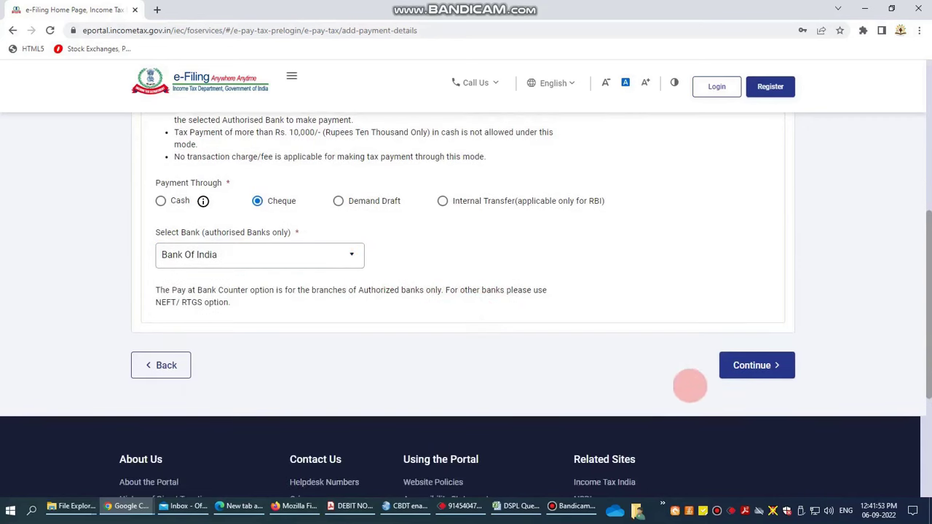
left_click(743, 375)
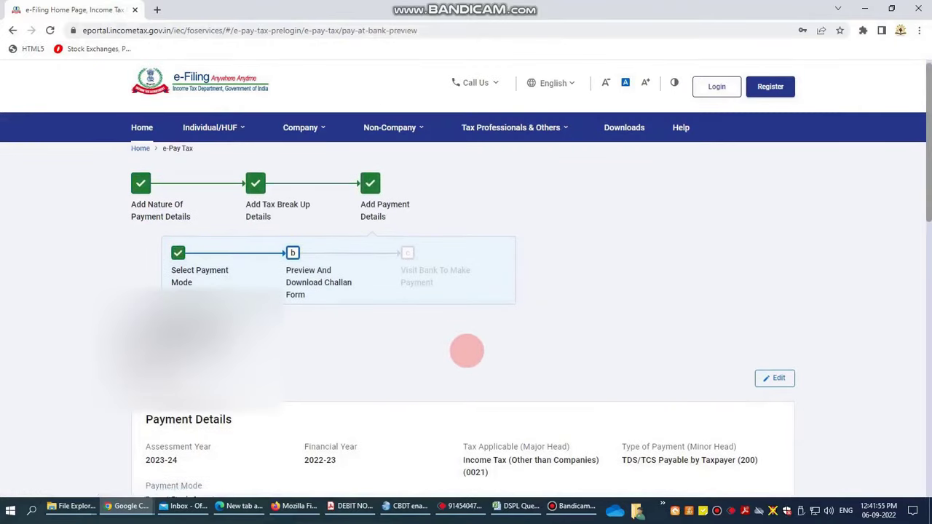
Step: Review the Payment and Tax Break up Details on the preview, then generate the challan form
scroll(466, 350, "down", 2)
scroll(333, 329, "down", 2)
scroll(327, 328, "up", 3)
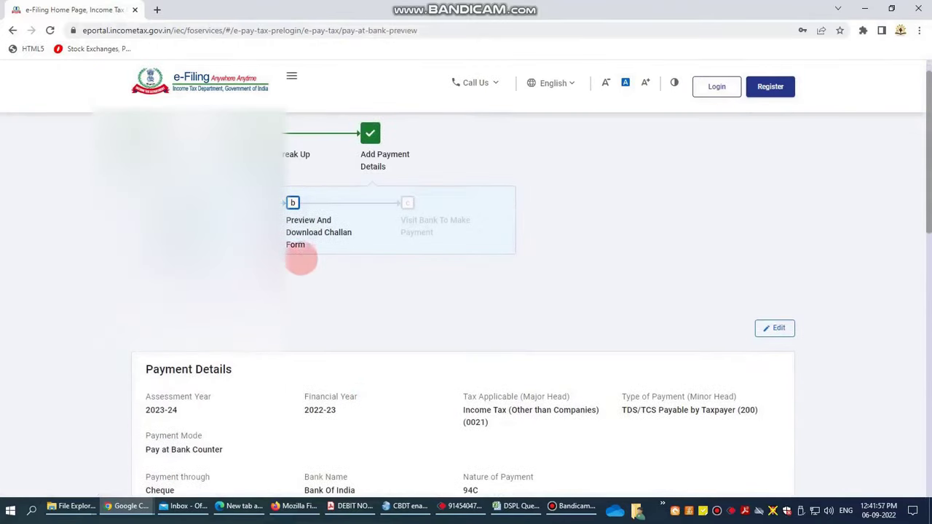
scroll(329, 318, "down", 1)
scroll(325, 318, "down", 1)
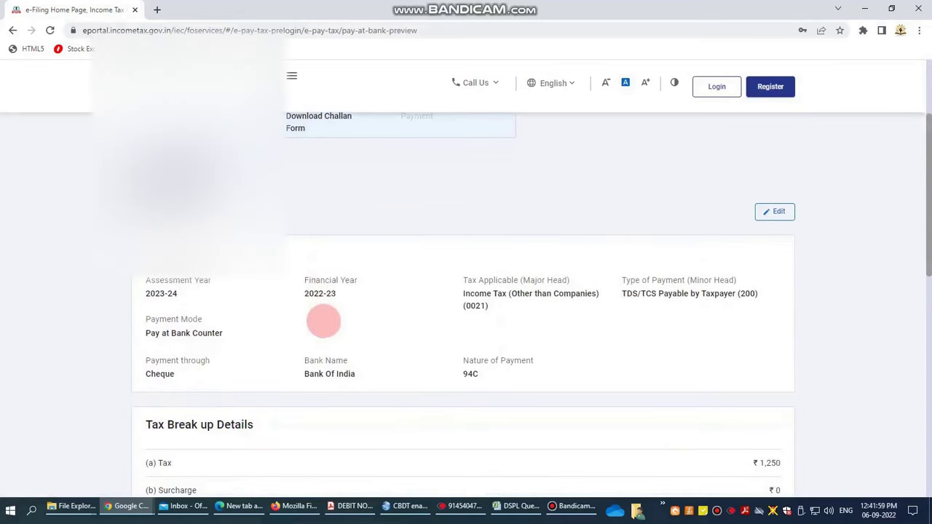
scroll(296, 319, "down", 1)
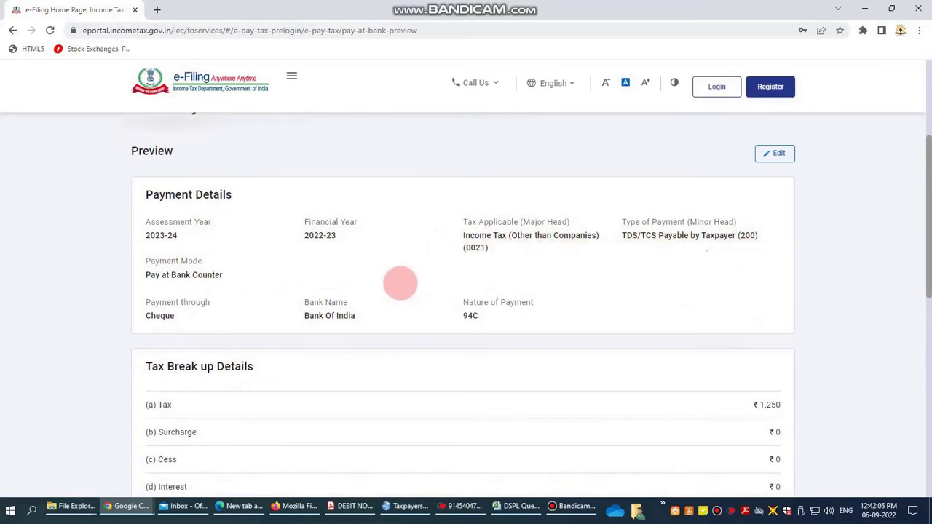
scroll(401, 283, "down", 1)
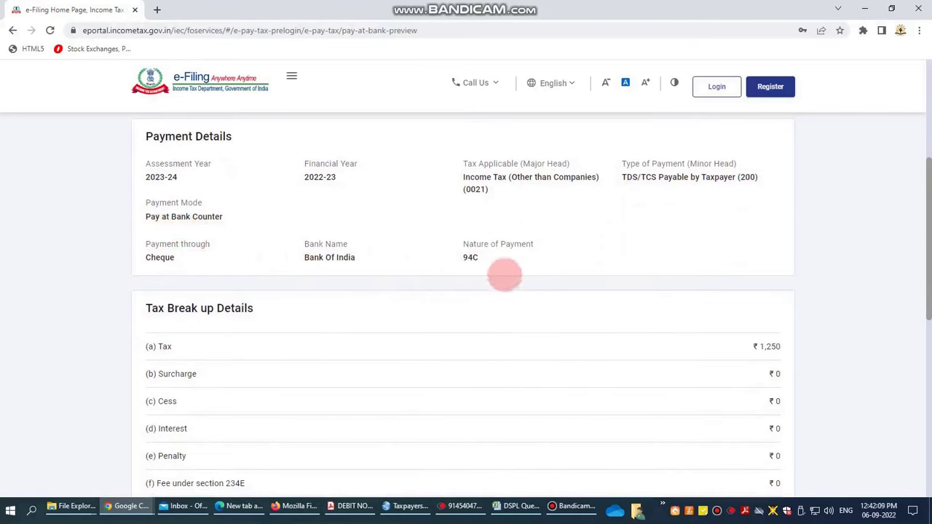
scroll(583, 300, "down", 2)
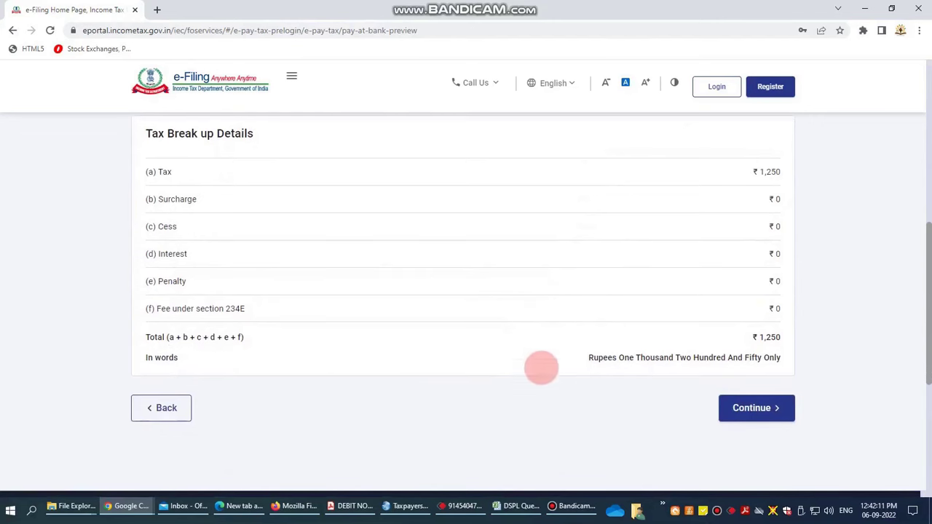
left_click(758, 421)
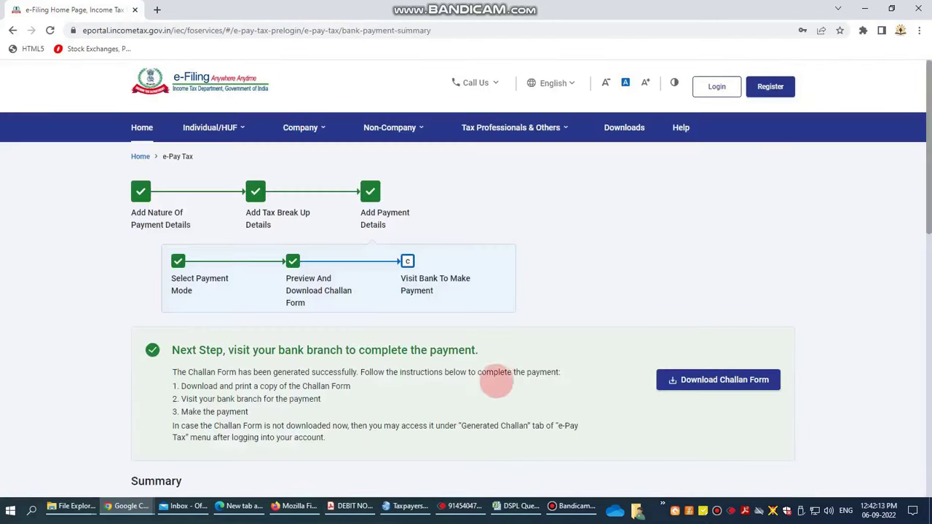
Step: Download the Challan Form PDF and open it from Chrome's download shelf
scroll(441, 349, "down", 3)
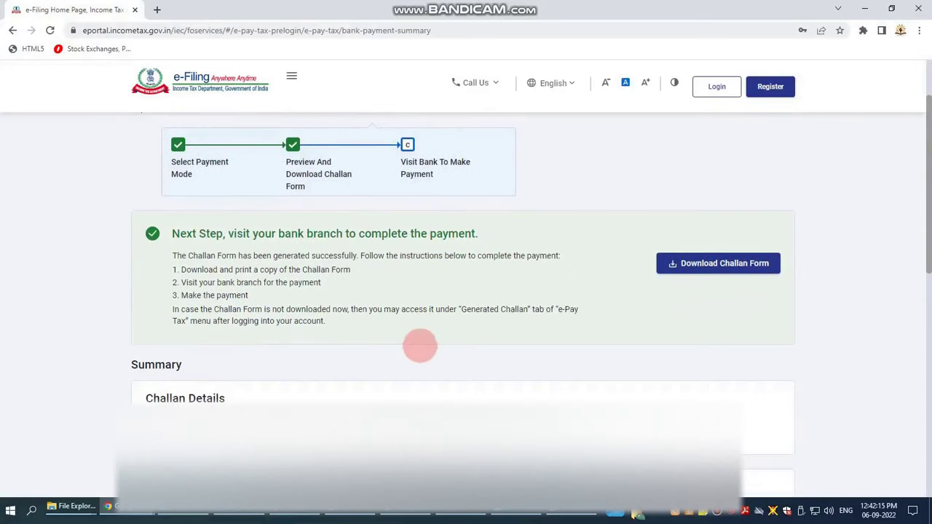
left_click(719, 147)
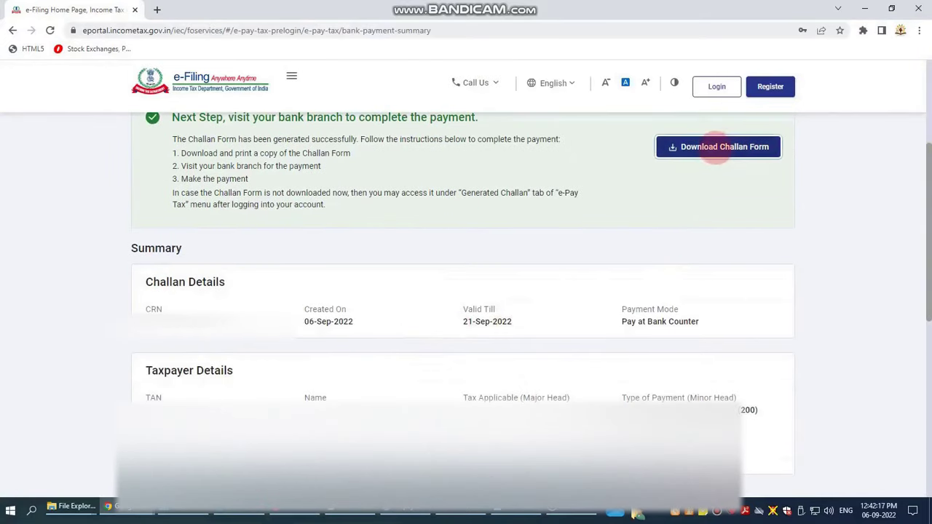
scroll(682, 186, "up", 1)
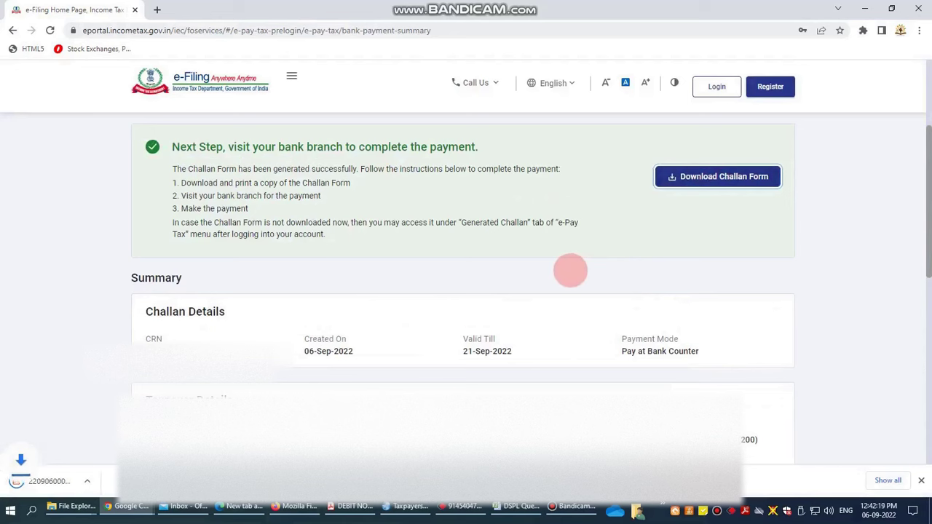
left_click(71, 477)
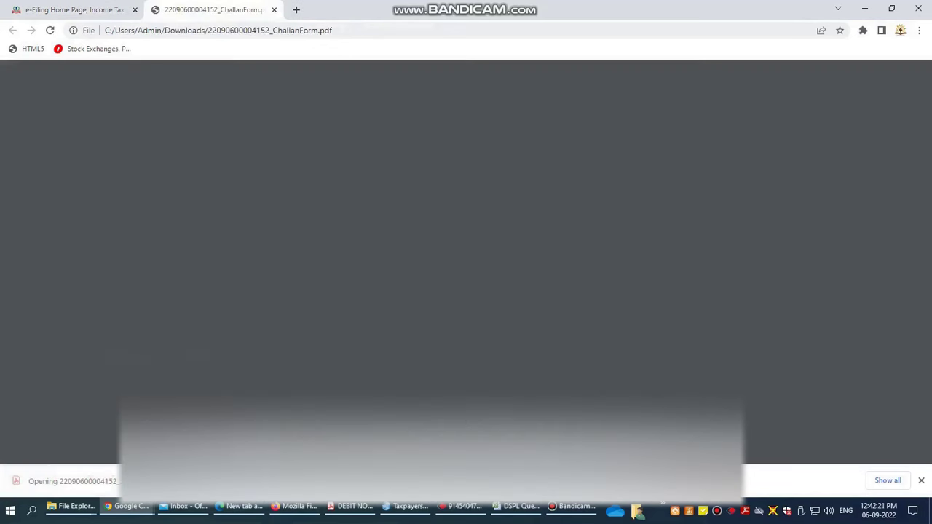
Step: Print the ₹1,250 challan PDF, then switch back to the e-Filing challan summary tab
scroll(220, 348, "down", 4)
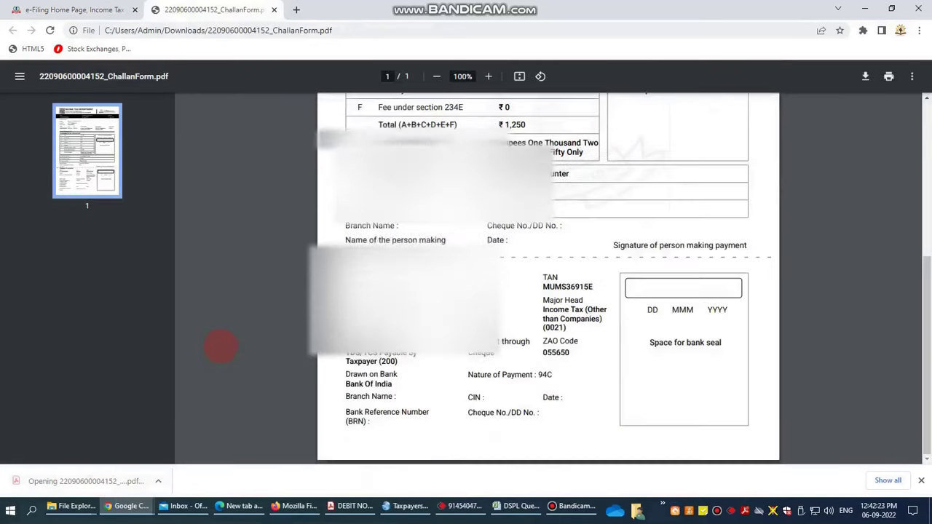
scroll(220, 347, "up", 4)
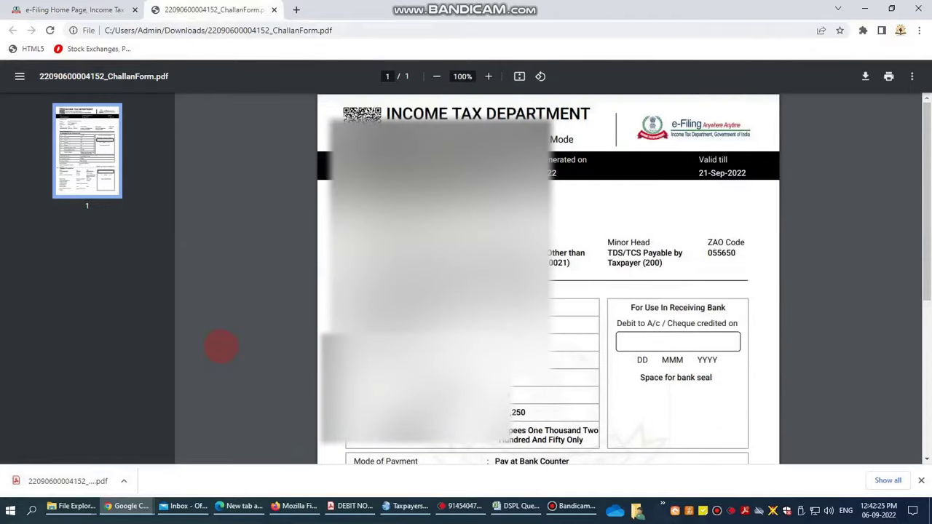
key("ctrl+p")
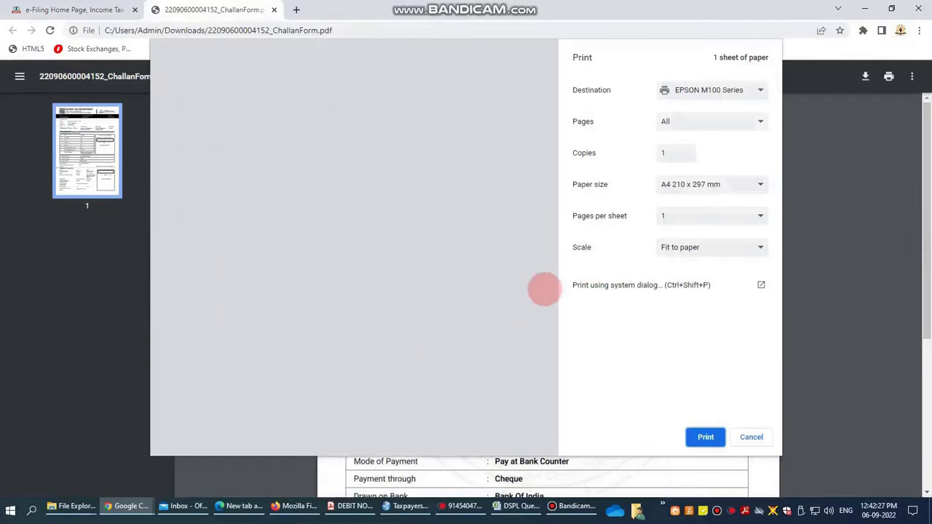
left_click(706, 437)
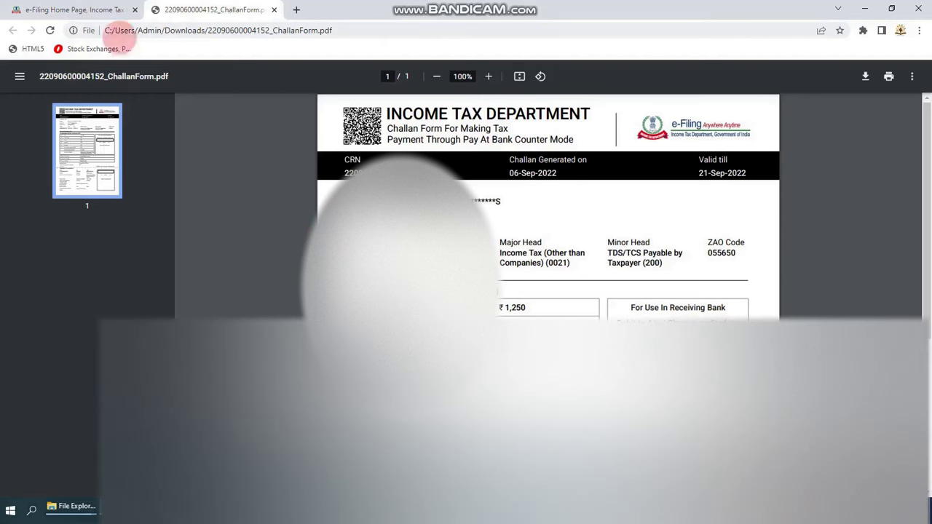
left_click(86, 10)
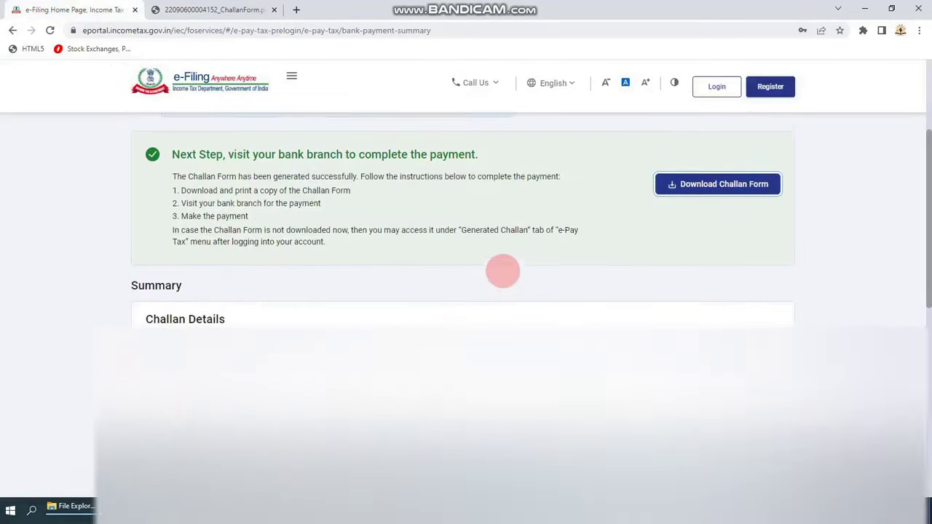
scroll(503, 271, "up", 3)
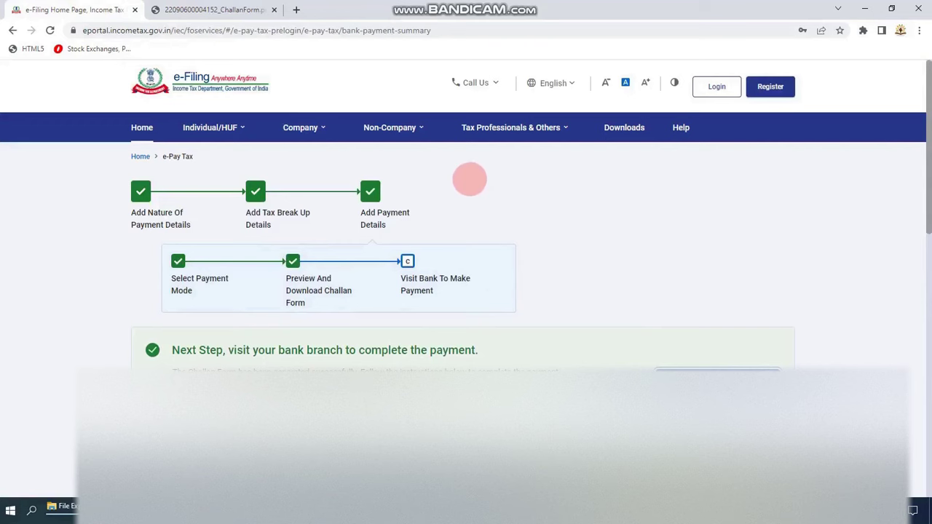
scroll(495, 218, "down", 3)
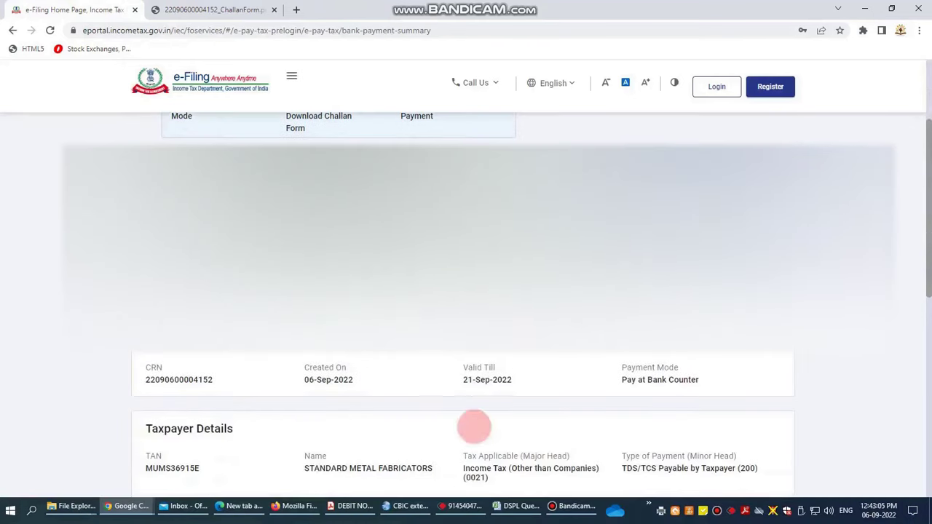